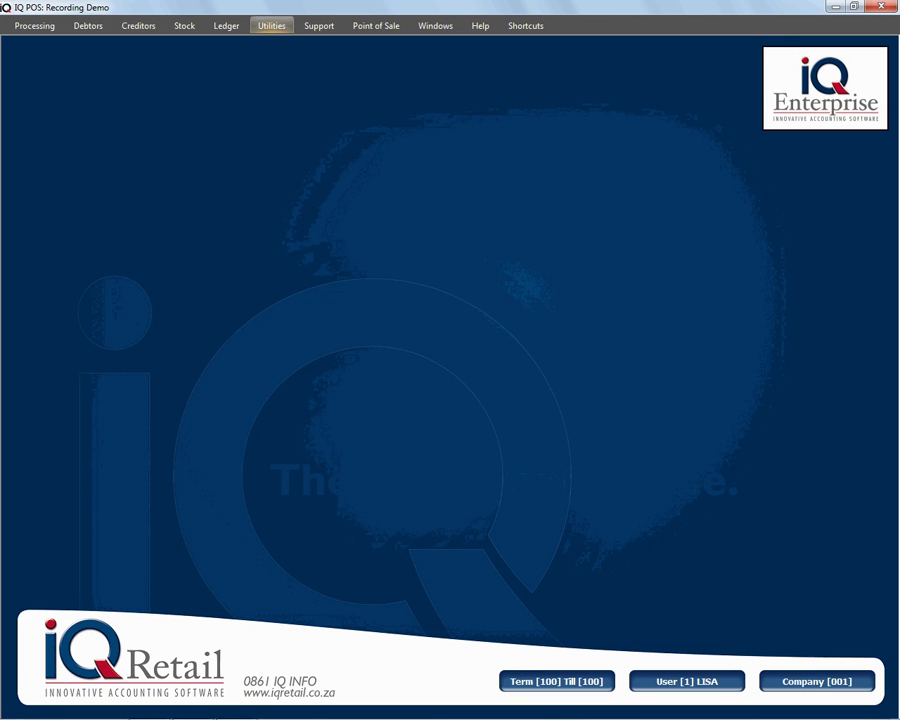
# - In Company Details default settings, enable 'Do sellprice maintenance in GRV's' and untick the purchase-order option
pyautogui.click(271, 25)
pyautogui.click(265, 62)
pyautogui.click(306, 97)
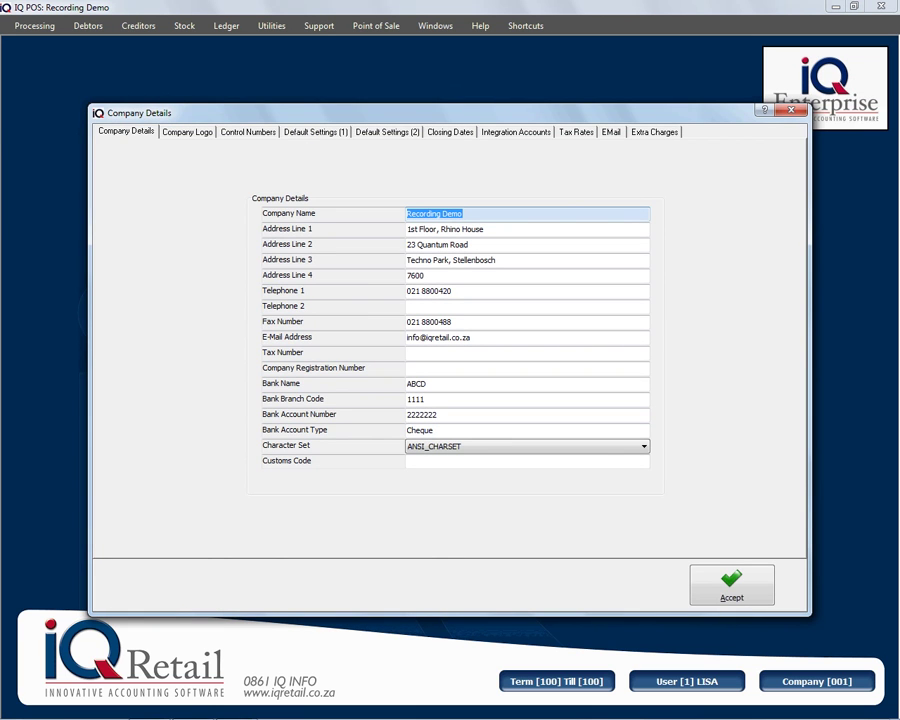
pyautogui.click(316, 131)
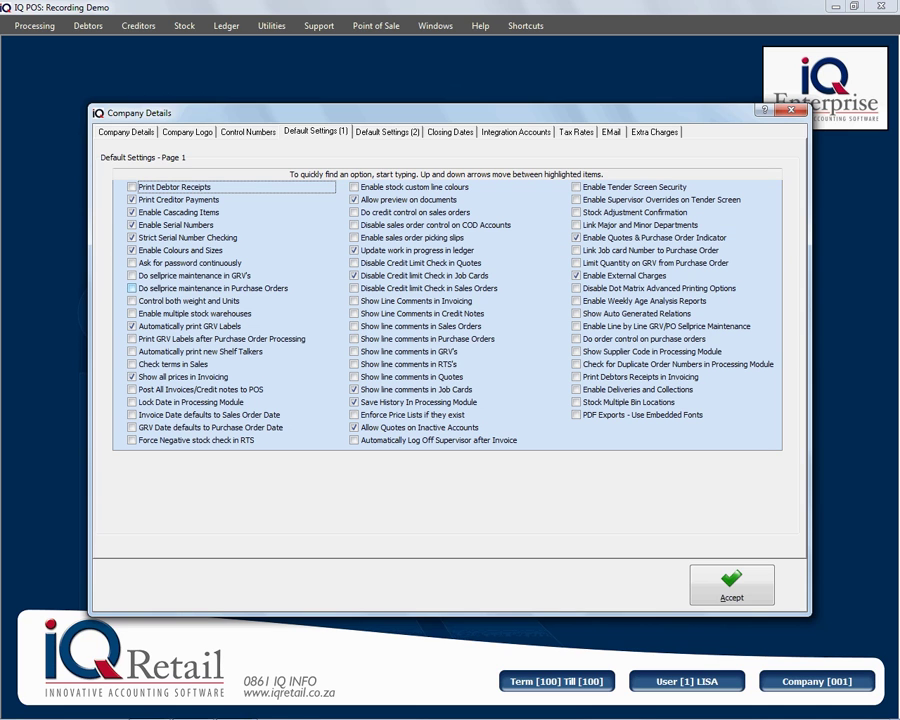
pyautogui.click(131, 288)
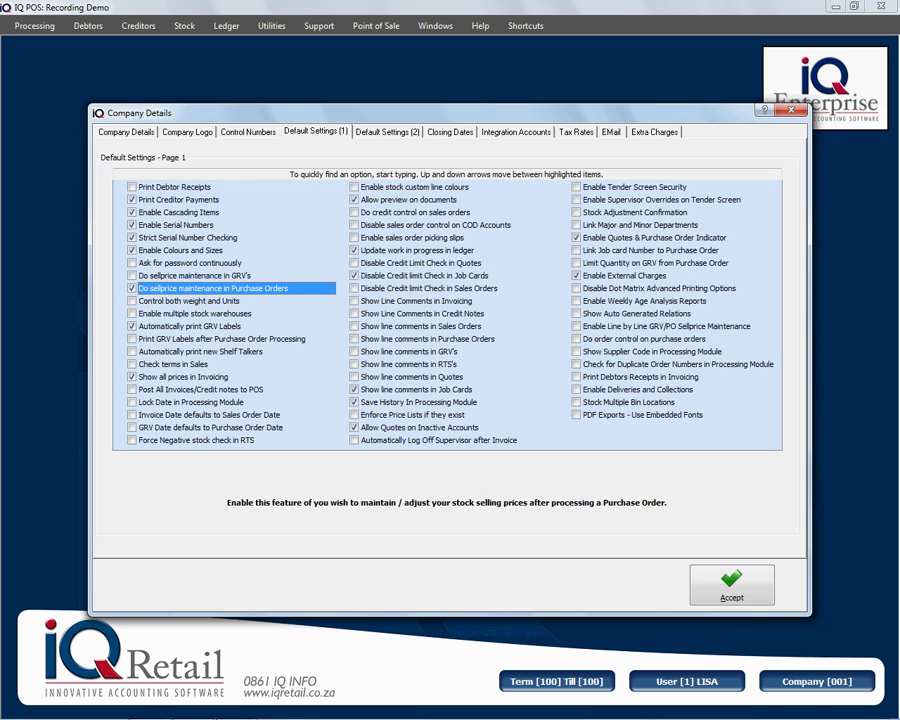
pyautogui.press('Up')
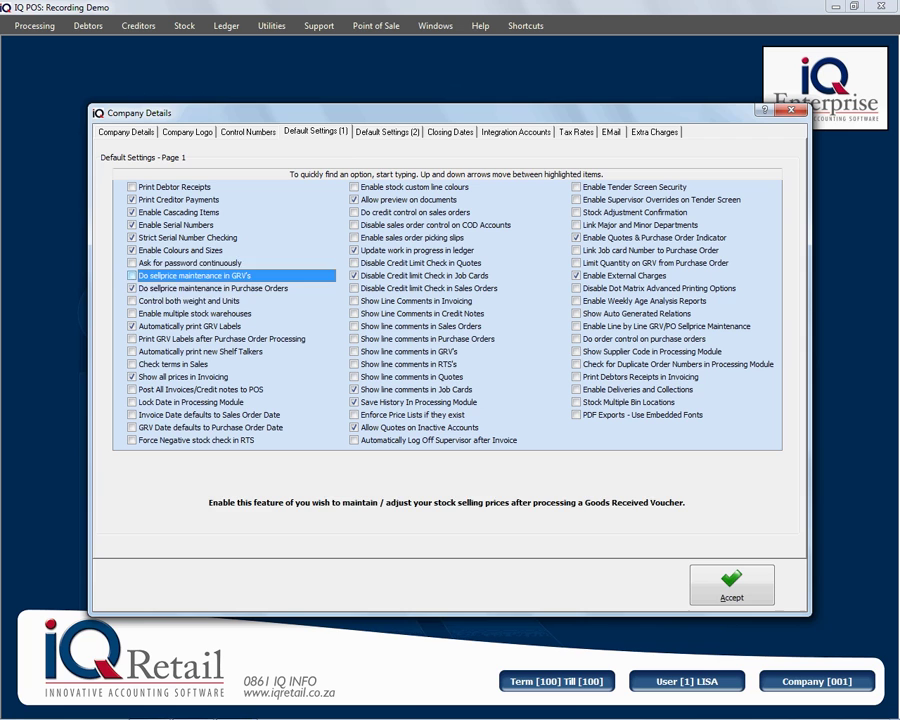
pyautogui.press('space')
pyautogui.press('Down')
pyautogui.press('Up')
# - Confirm the company settings change and start a new Goods Receiving voucher
pyautogui.click(731, 584)
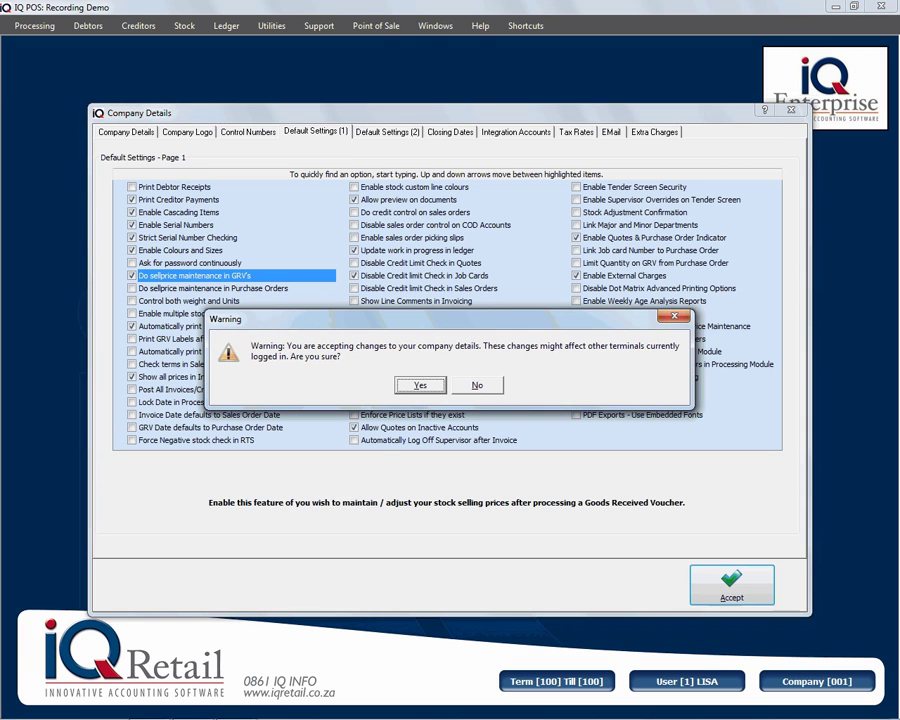
pyautogui.press('Return')
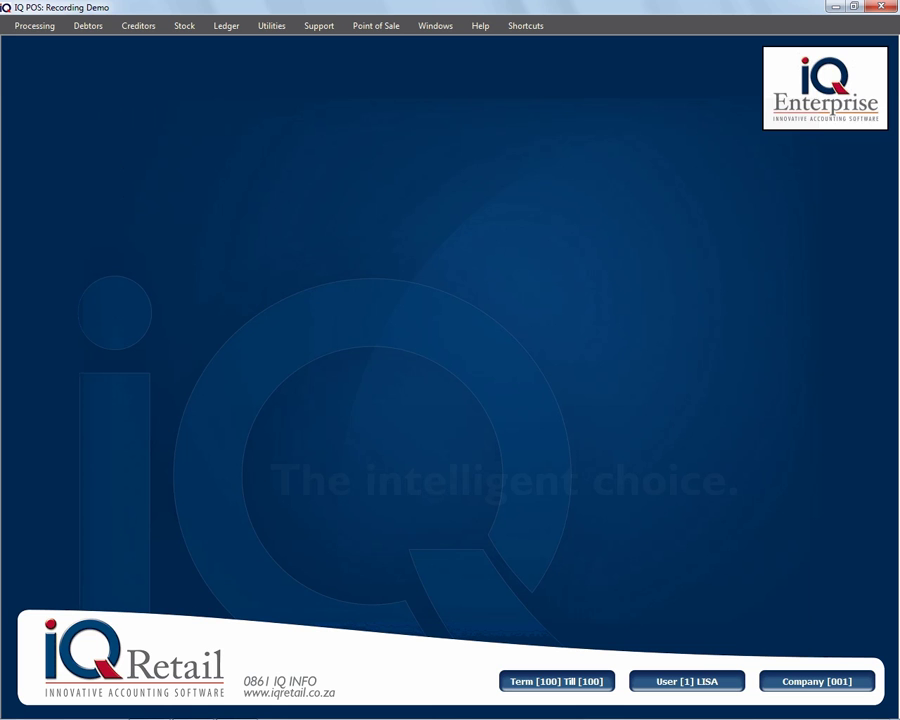
pyautogui.click(34, 25)
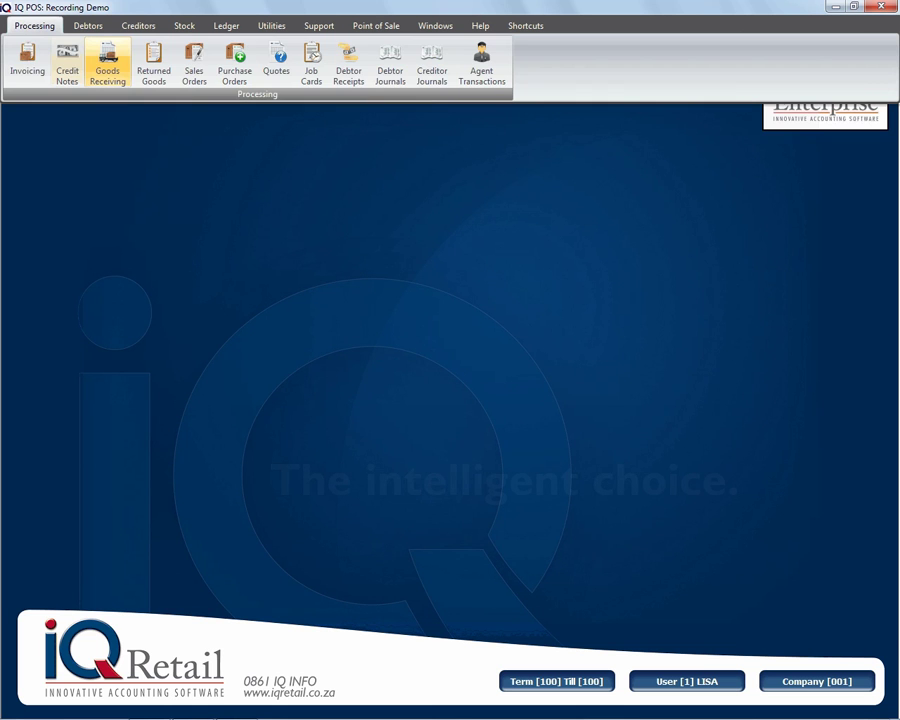
pyautogui.click(108, 65)
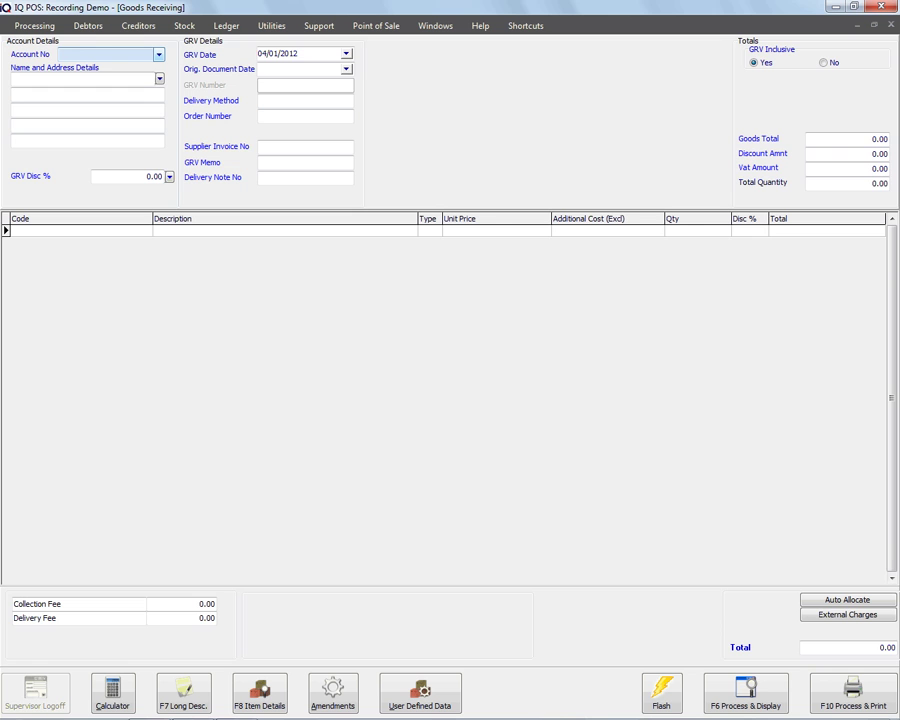
# - Set supplier ABC001, document date 11/01/2012 and supplier invoice ABC154 on the GRV
pyautogui.press('Return')
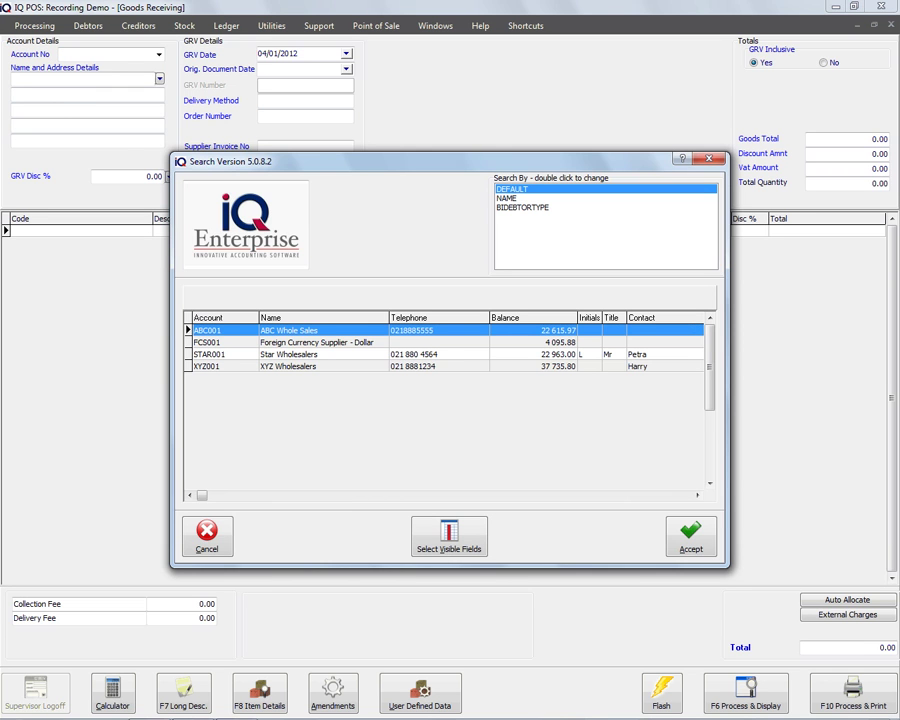
pyautogui.press('Return')
pyautogui.press('Return')
pyautogui.press('Return')
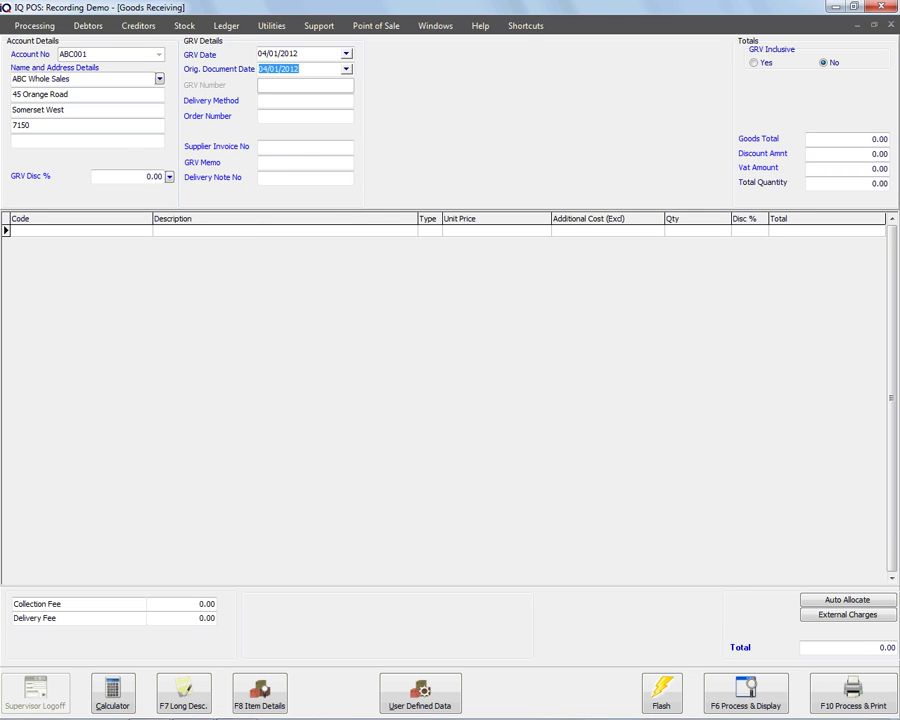
pyautogui.press('F4')
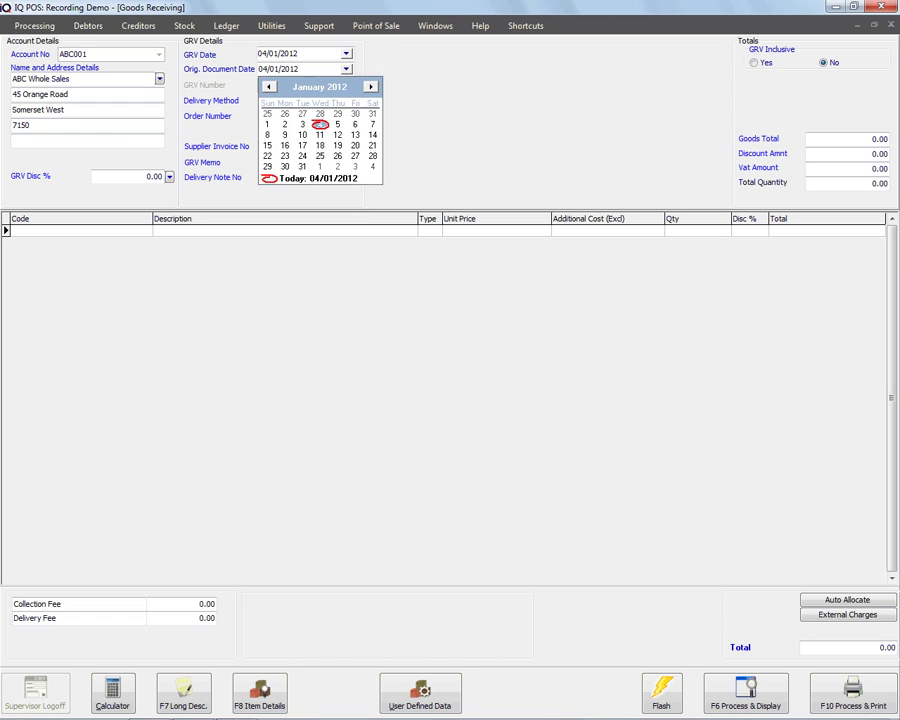
pyautogui.press('Down')
pyautogui.press('Return')
pyautogui.press('Return')
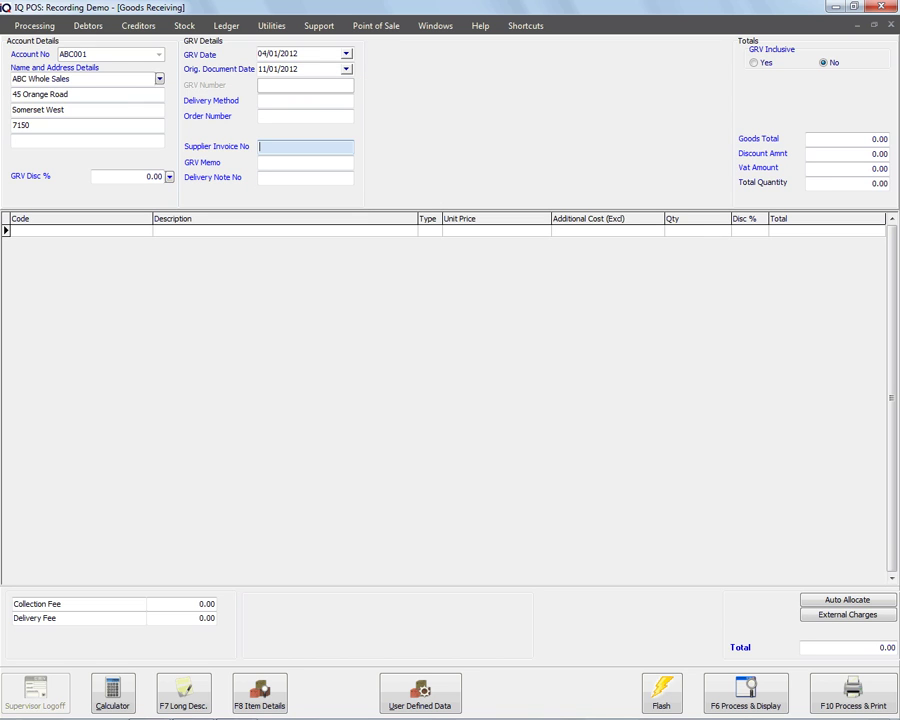
pyautogui.write('A')
pyautogui.write('BC ')
pyautogui.write('154')
pyautogui.press('Return')
# - Add Coke Case (COK002) to the GRV with quantity 2
pyautogui.press('Down')
pyautogui.press('Down')
pyautogui.press('Down')
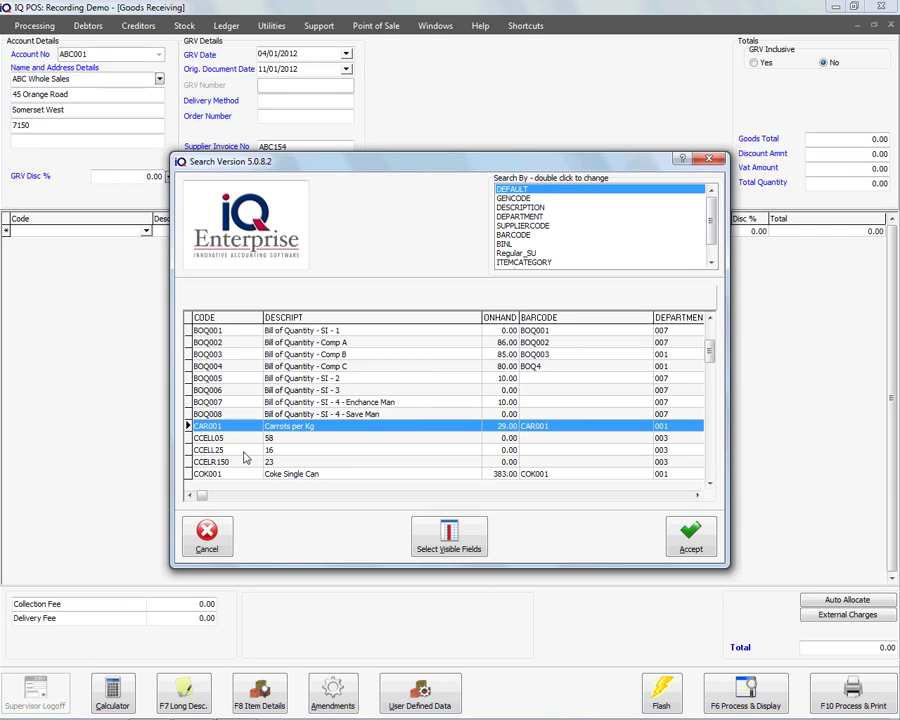
pyautogui.press('Down')
pyautogui.press('Down')
pyautogui.press('Down')
pyautogui.press('Up')
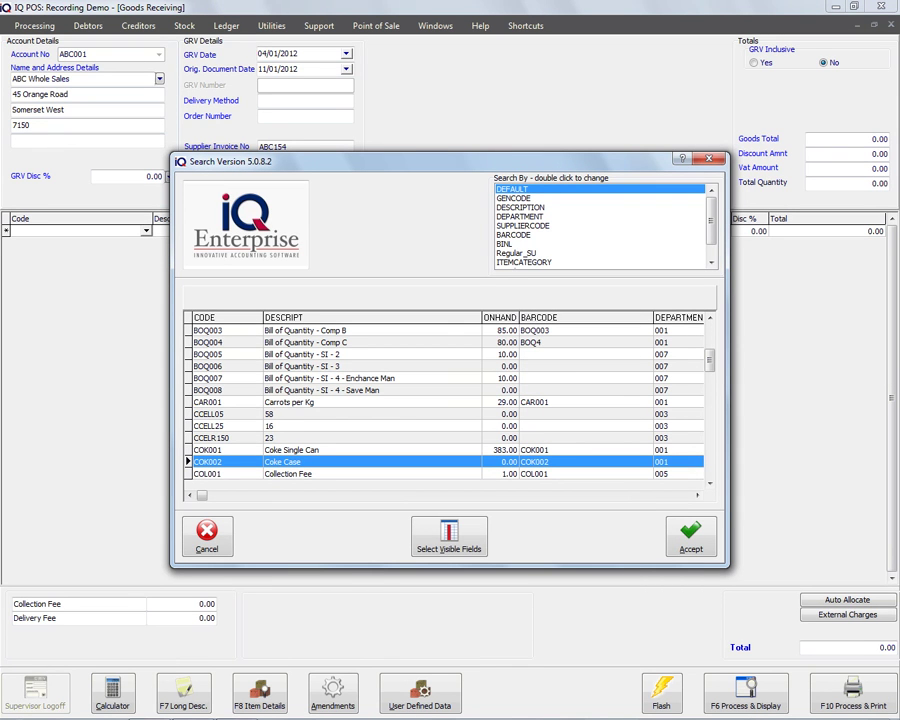
pyautogui.press('Return')
pyautogui.press('Return')
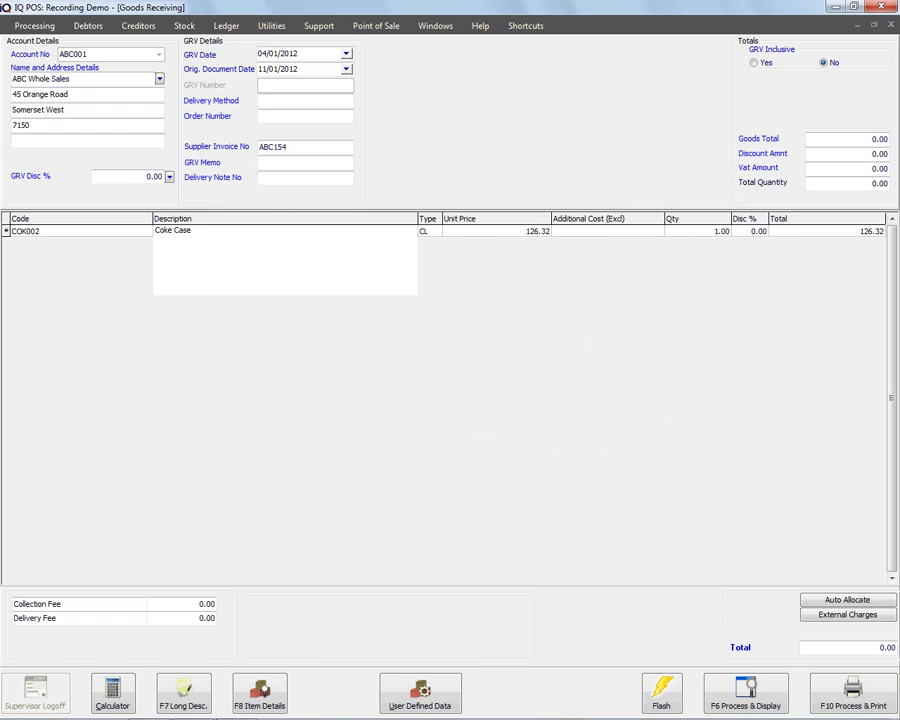
pyautogui.press('Return')
pyautogui.press('Return')
pyautogui.write('2')
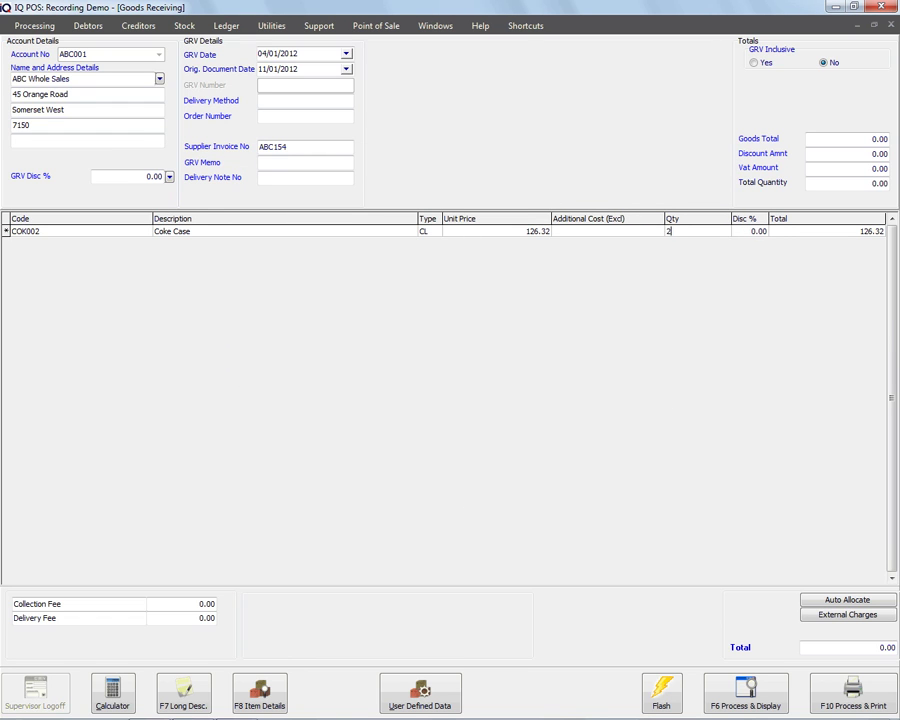
pyautogui.press('Return')
pyautogui.press('Return')
pyautogui.press('Return')
pyautogui.press('Return')
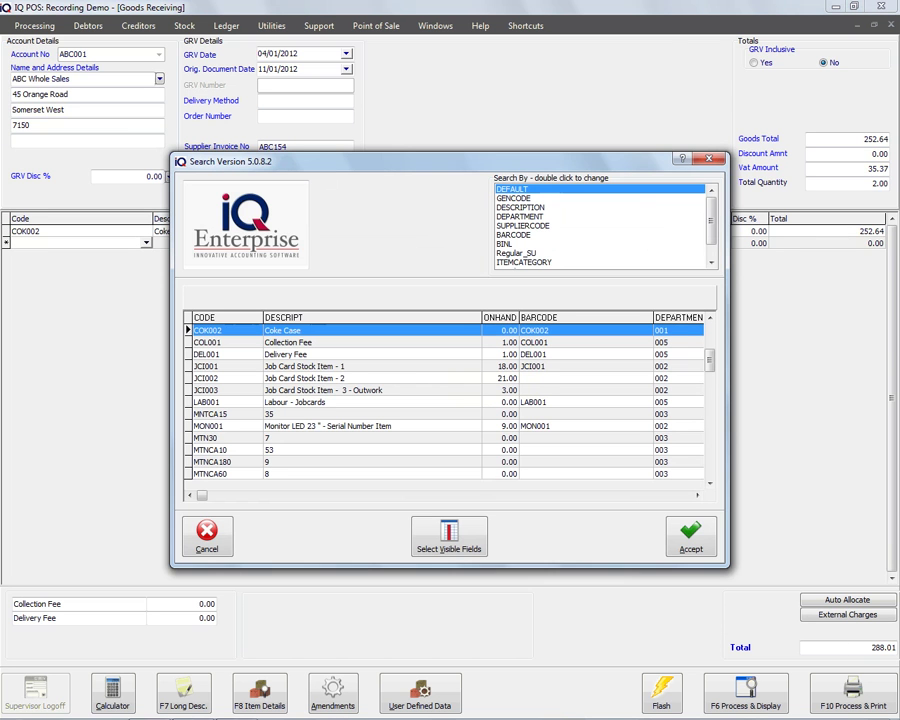
# - Add five Golf T-Shirt - Black - L (TSMGS0103) at unit price 32.00
pyautogui.press('pagedown')
pyautogui.press('pagedown')
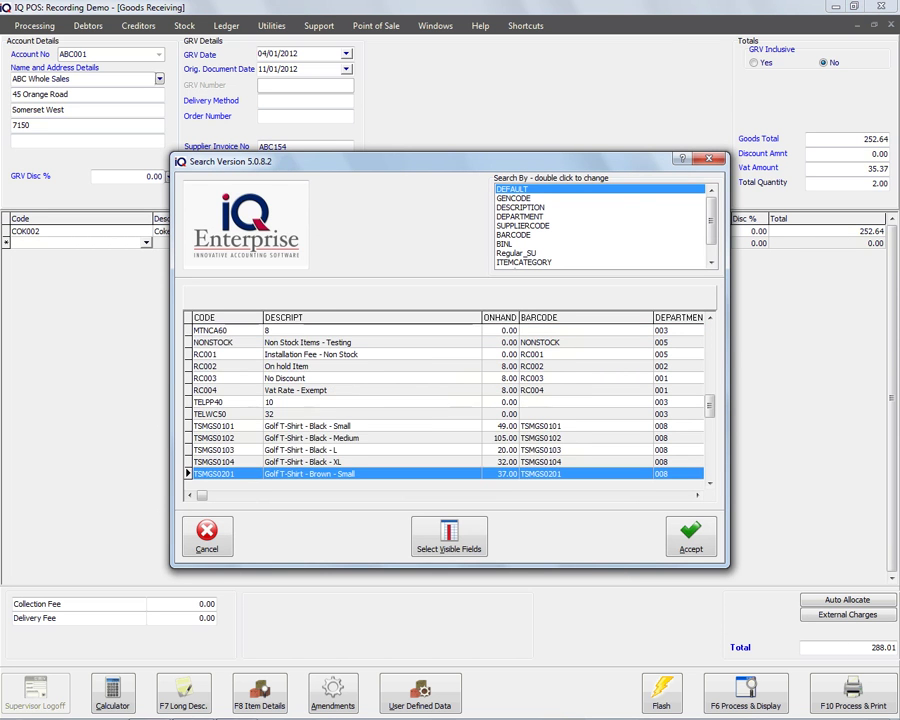
pyautogui.press('Up')
pyautogui.press('Up')
pyautogui.press('Up')
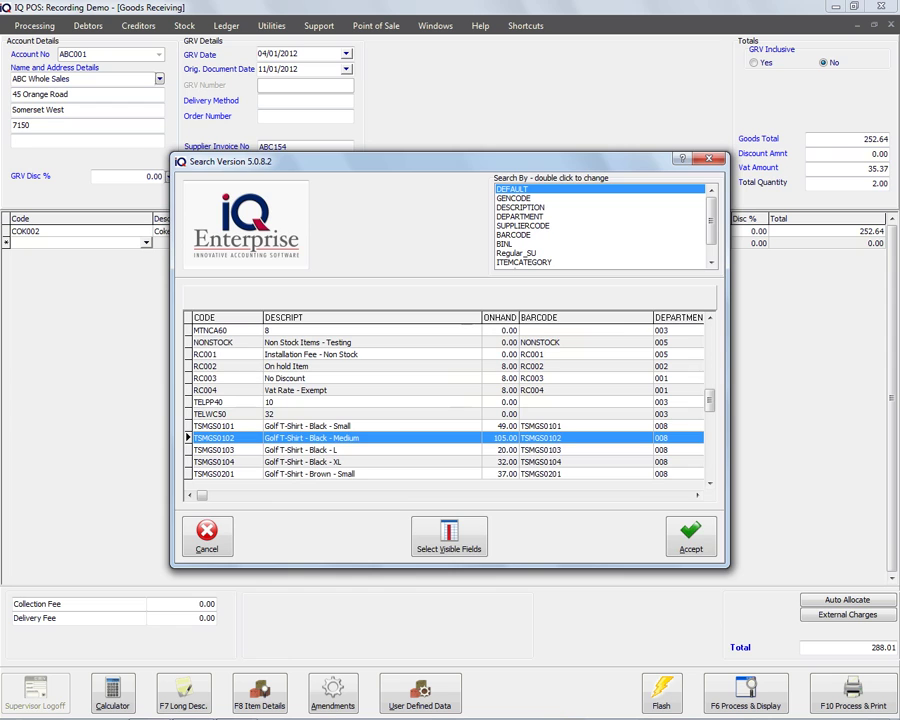
pyautogui.press('Down')
pyautogui.press('Return')
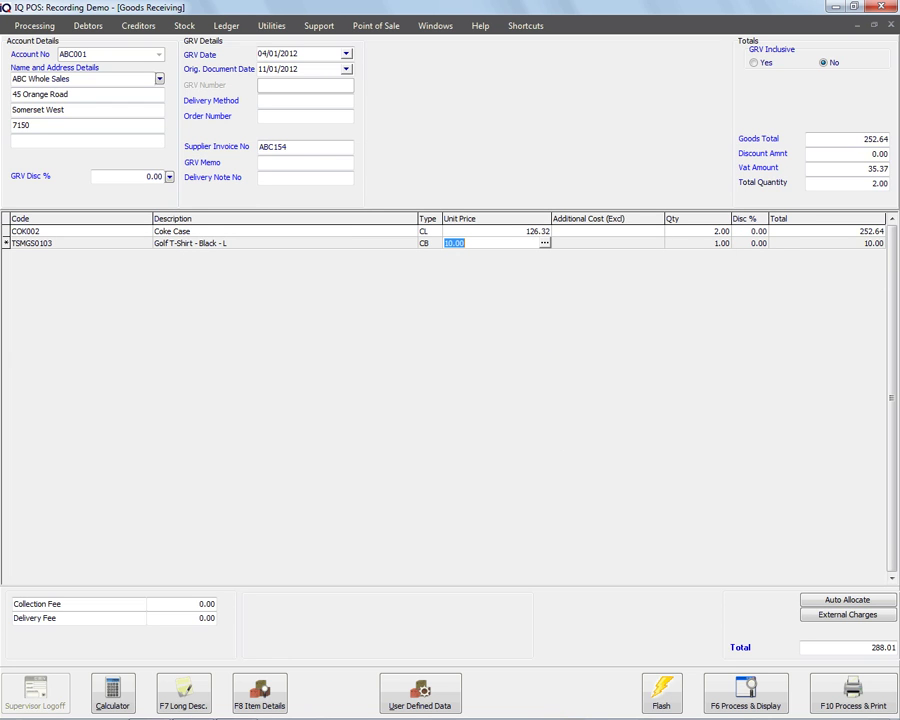
pyautogui.write('32')
pyautogui.press('Tab')
pyautogui.write('5')
pyautogui.press('Tab')
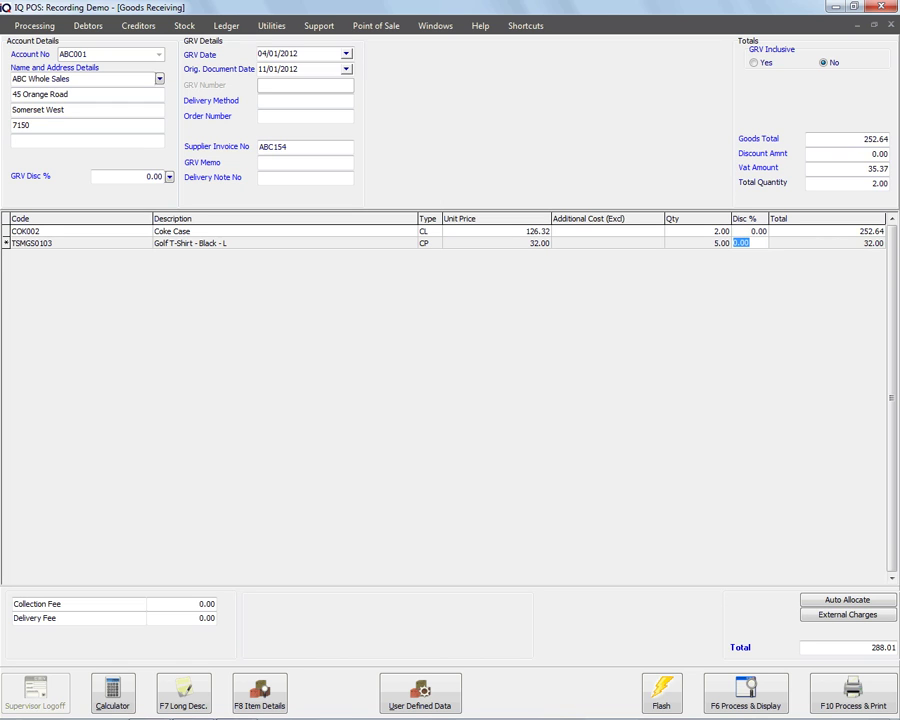
pyautogui.press('Tab')
pyautogui.press('Tab')
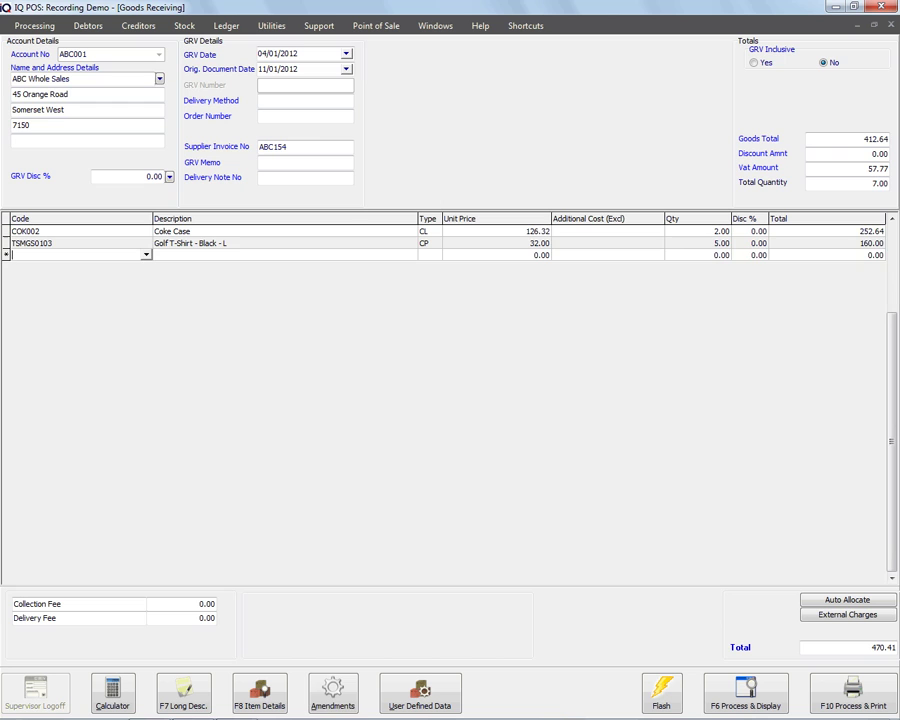
# - Change the Coke Case unit price to 120.00 and process the GRV with F6
pyautogui.click(495, 231)
pyautogui.write('12')
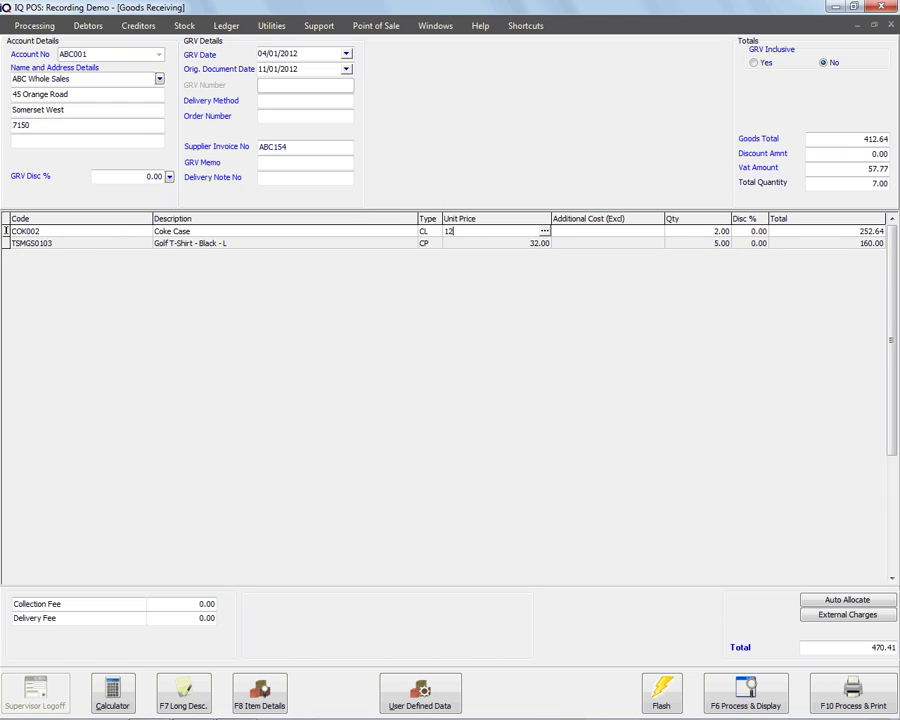
pyautogui.write('0')
pyautogui.press('Tab')
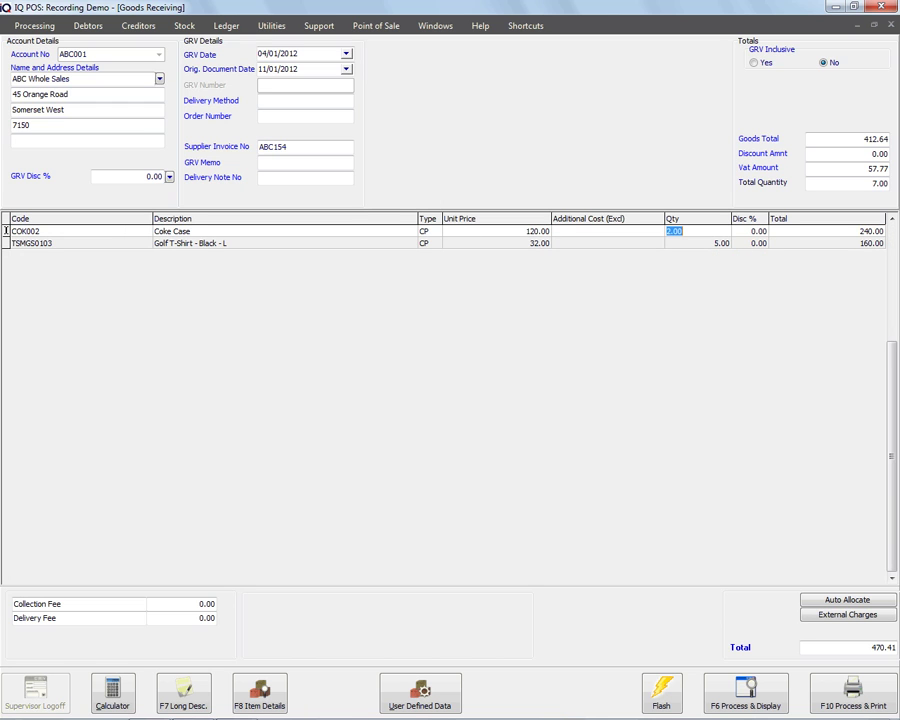
pyautogui.press('Tab')
pyautogui.press('Tab')
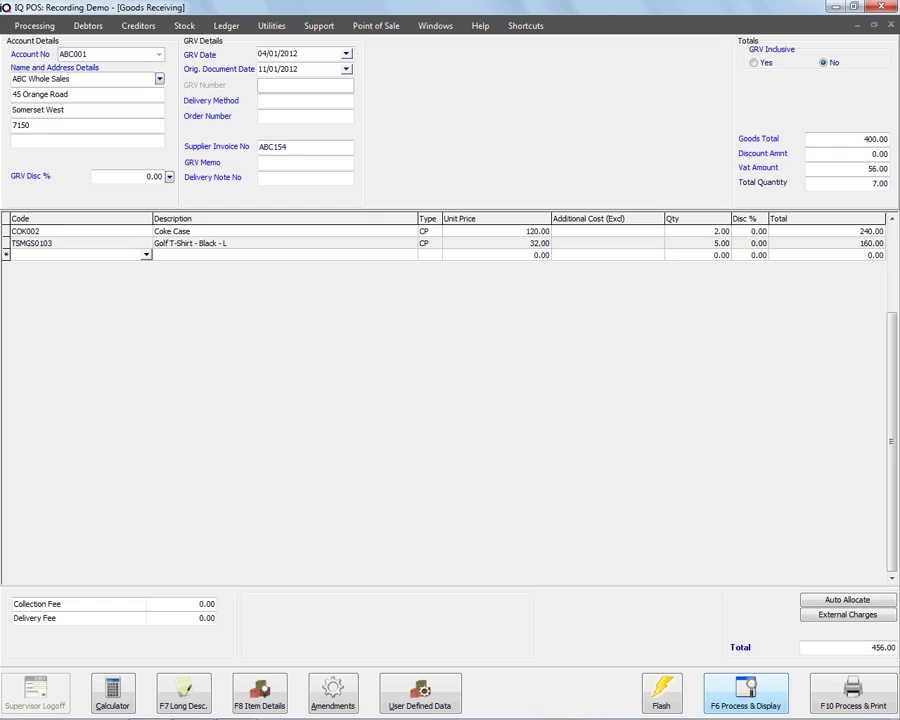
pyautogui.press('F6')
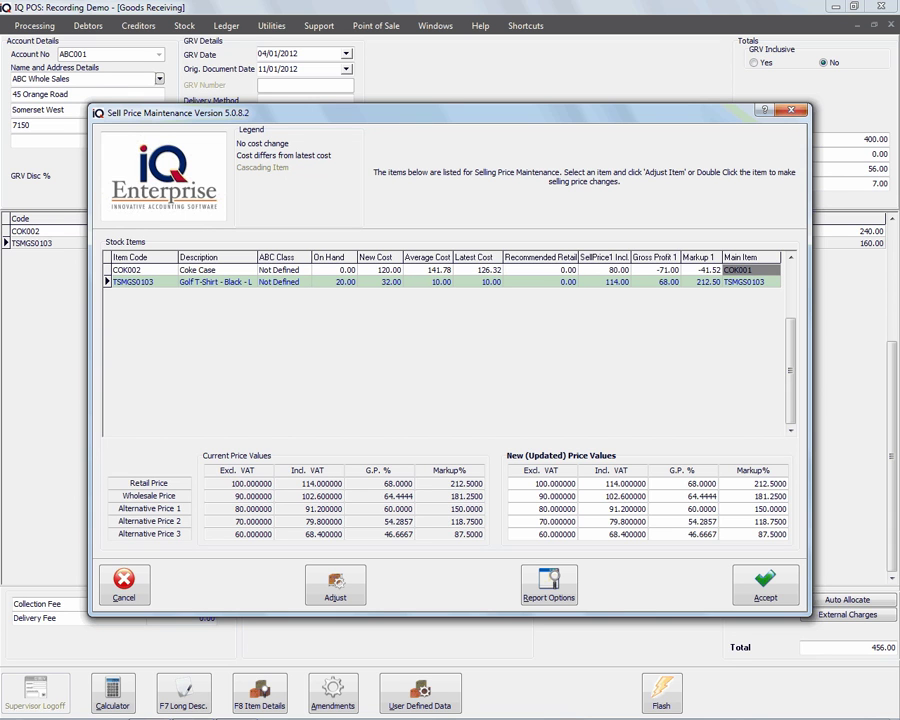
# - Adjust the Golf T-Shirt excl.-VAT prices to 90, 88, 86, 84 and 80 and accept them
pyautogui.click(335, 585)
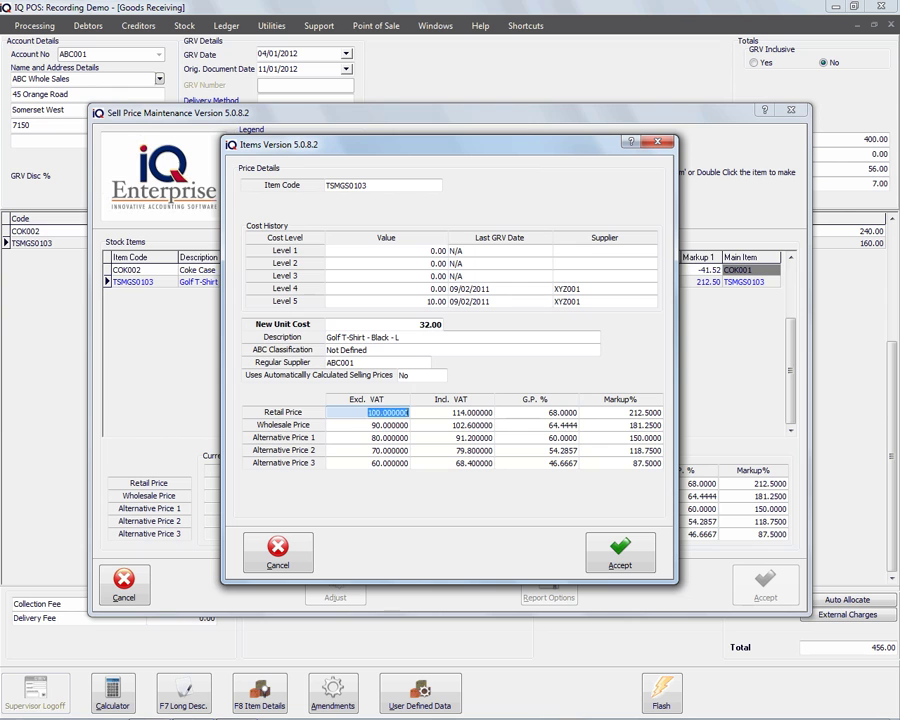
pyautogui.write('90')
pyautogui.press('Return')
pyautogui.write('88')
pyautogui.press('Return')
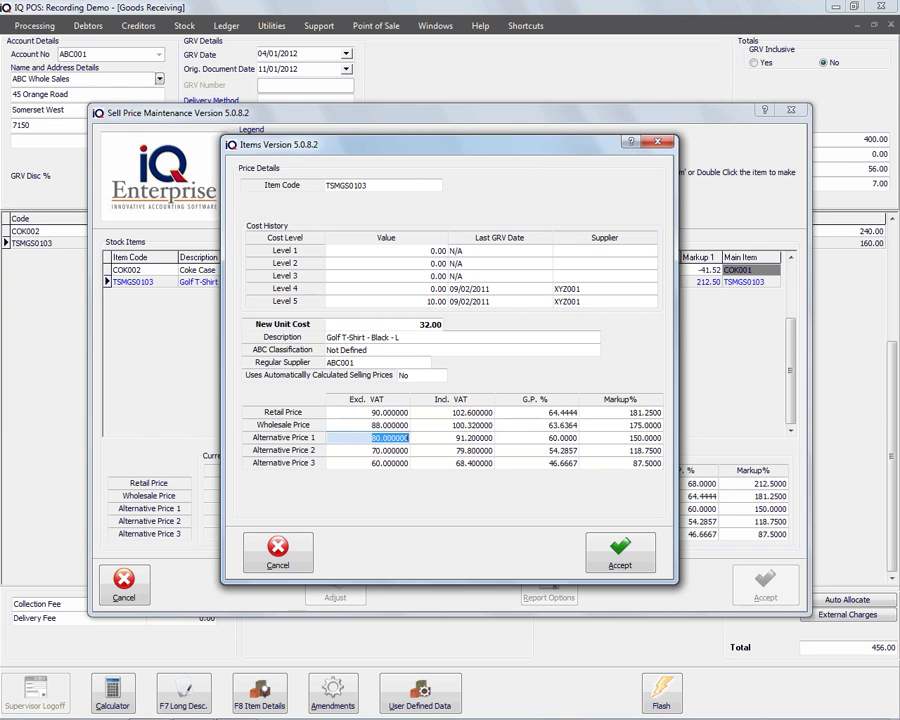
pyautogui.write('86')
pyautogui.press('Return')
pyautogui.write('8')
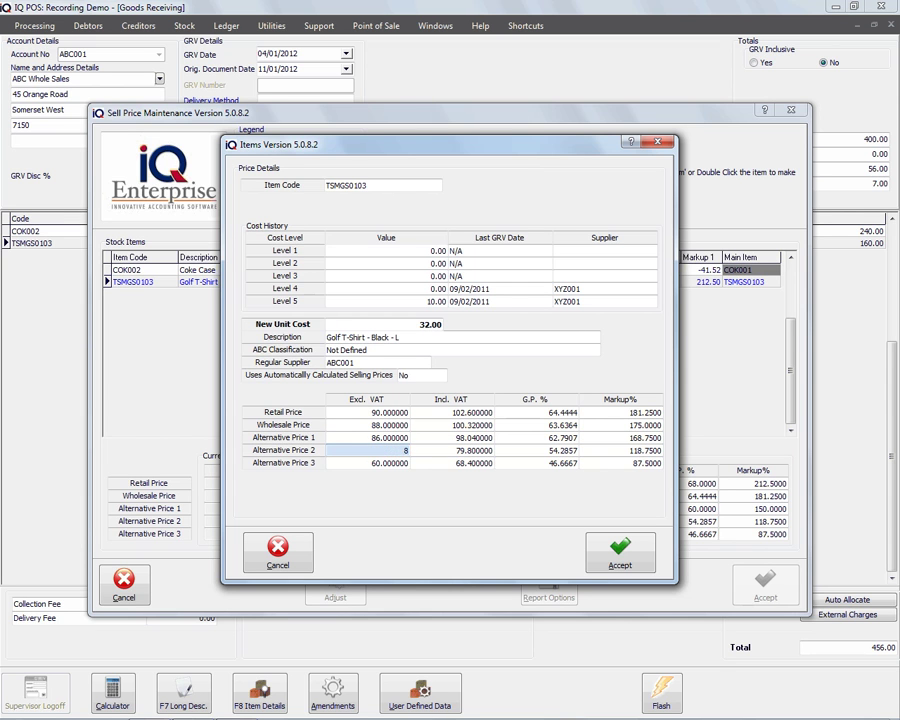
pyautogui.write('4')
pyautogui.press('Return')
pyautogui.write('8')
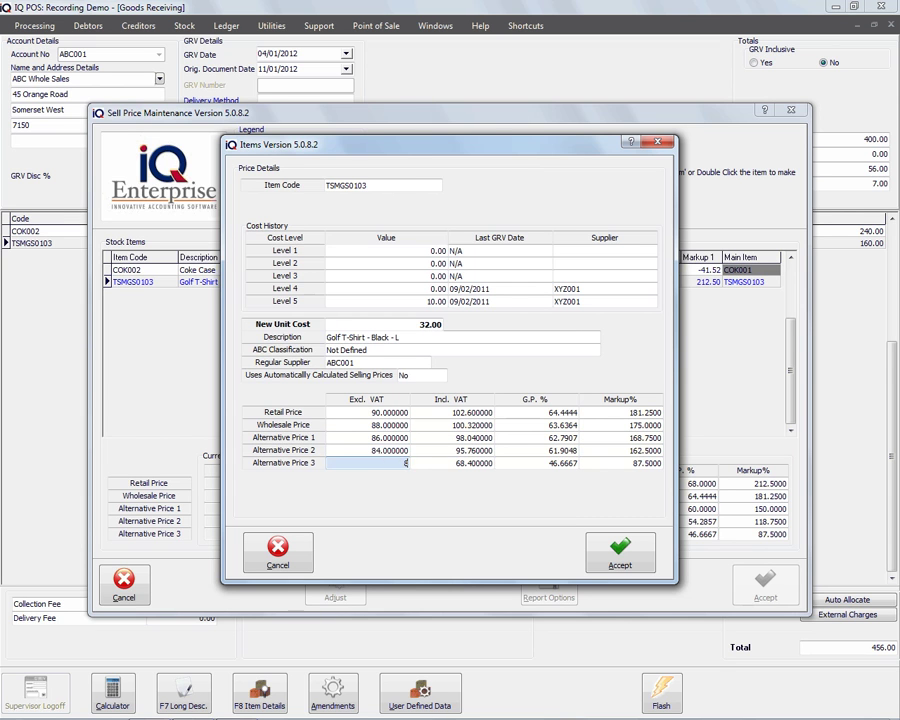
pyautogui.write('0.000000')
pyautogui.press('Return')
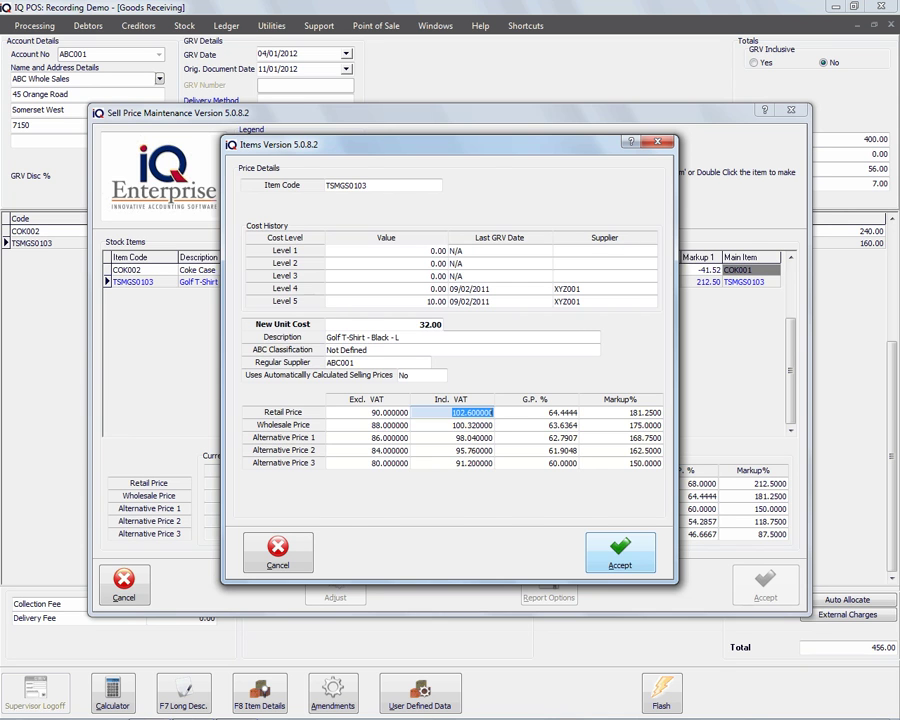
pyautogui.click(620, 551)
pyautogui.press('Up')
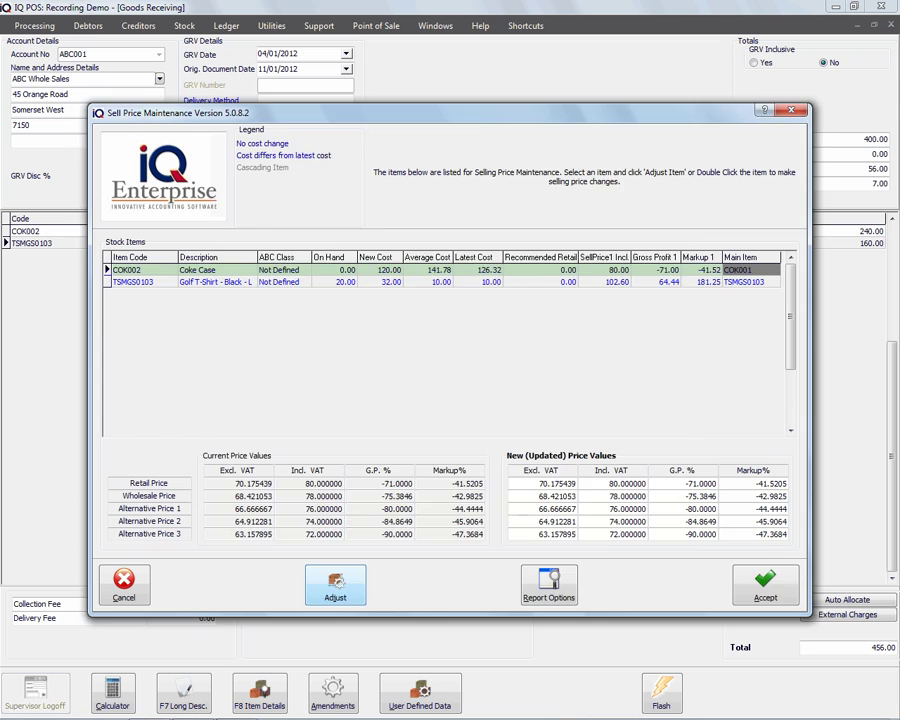
# - Choose Coke Case from the linked Cascading Items for price adjustment
pyautogui.click(335, 583)
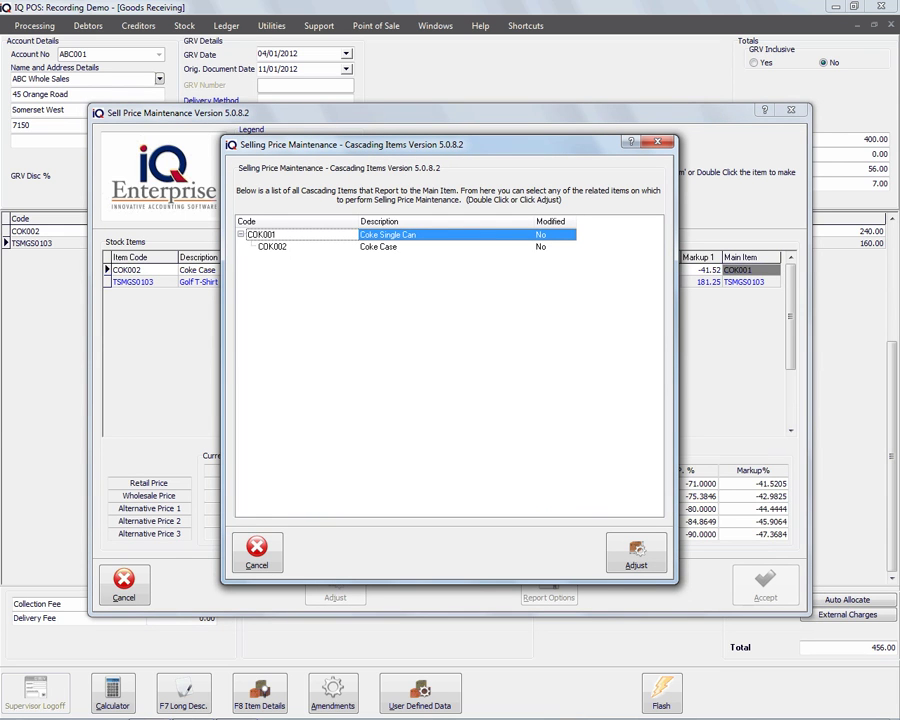
pyautogui.press('Down')
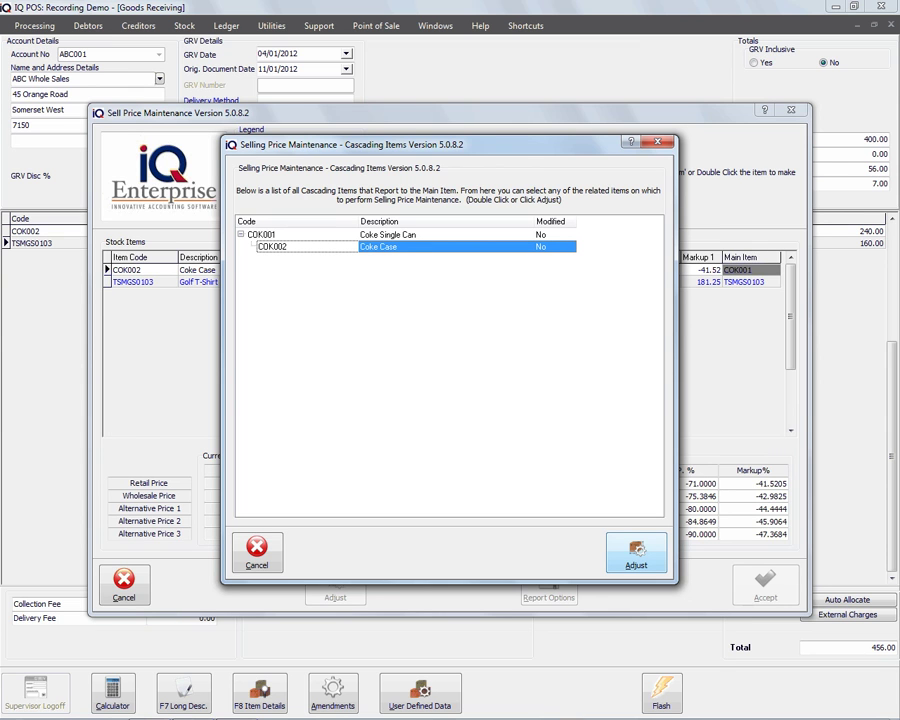
pyautogui.press('Return')
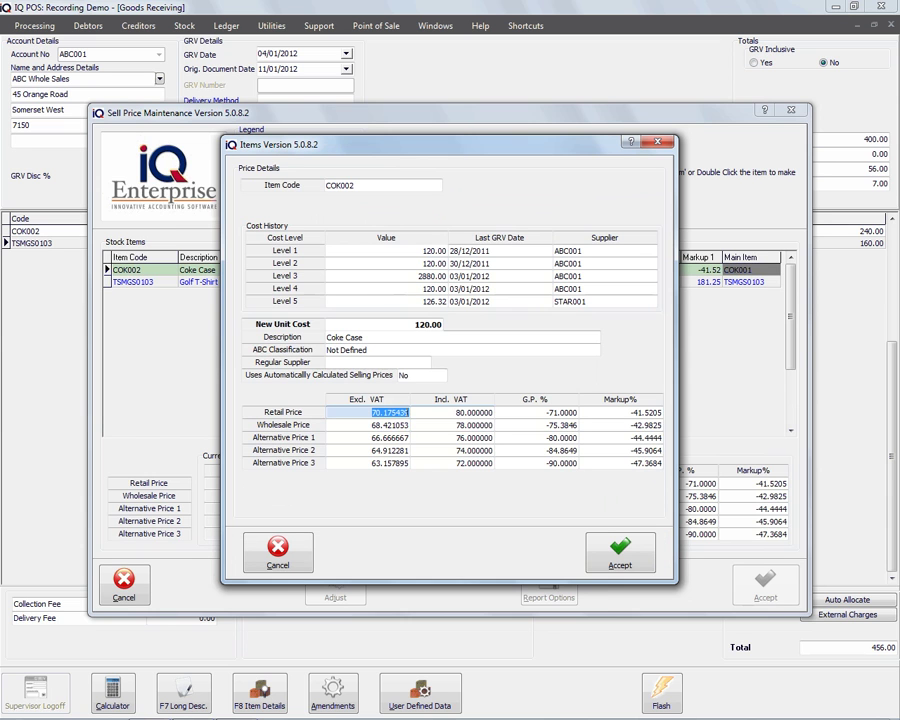
pyautogui.press('Tab')
# - Enter Coke Case incl.-VAT prices of 90, 88, 86, 84 and 80 and accept
pyautogui.write('90')
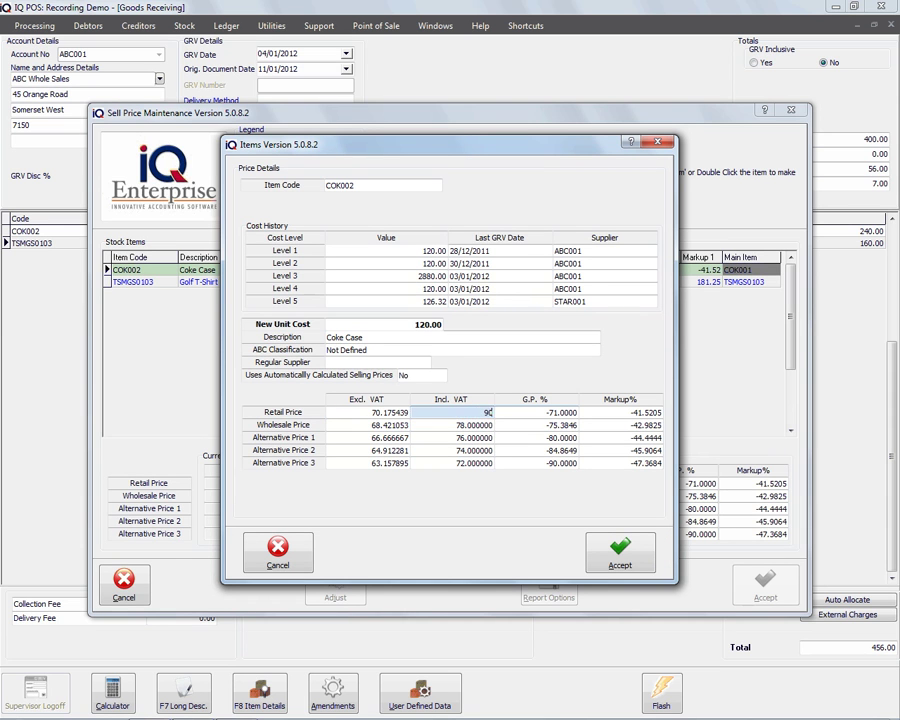
pyautogui.press('Return')
pyautogui.write('88')
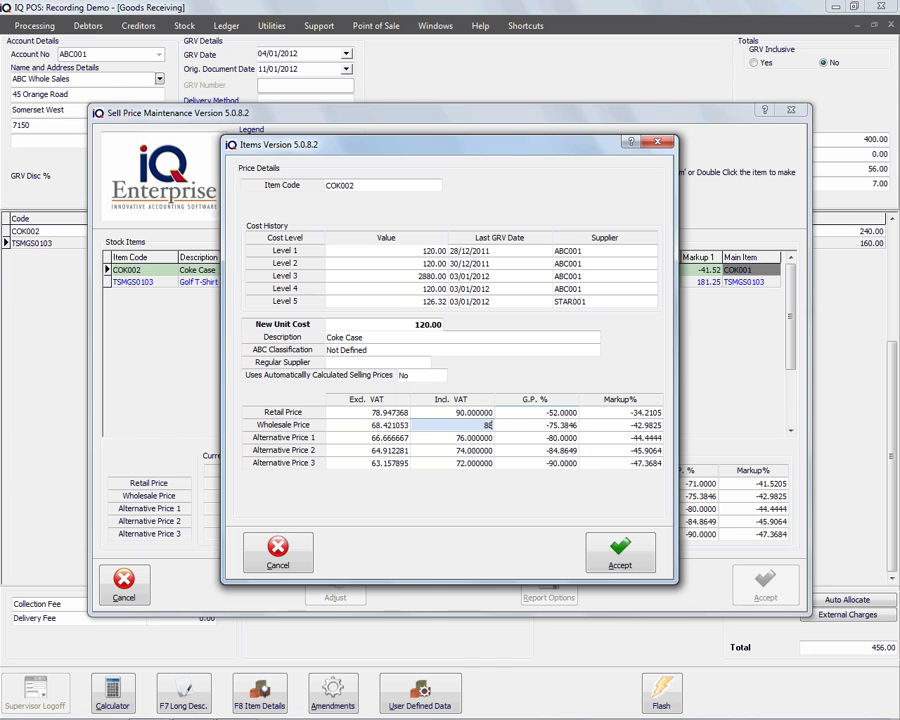
pyautogui.press('Return')
pyautogui.write('86')
pyautogui.press('Return')
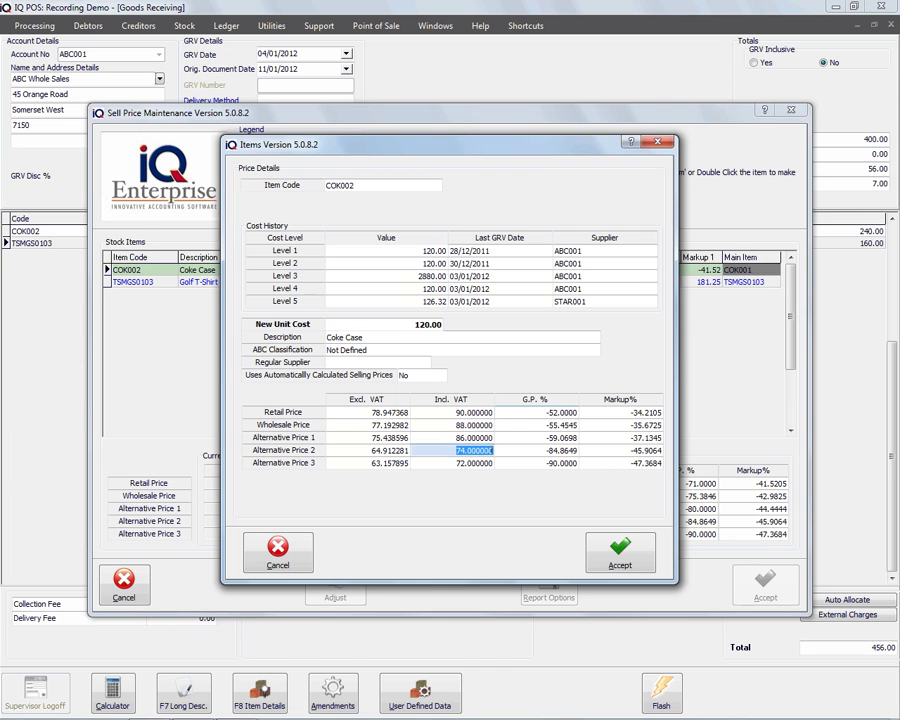
pyautogui.write('84')
pyautogui.press('Return')
pyautogui.write('80')
pyautogui.press('Return')
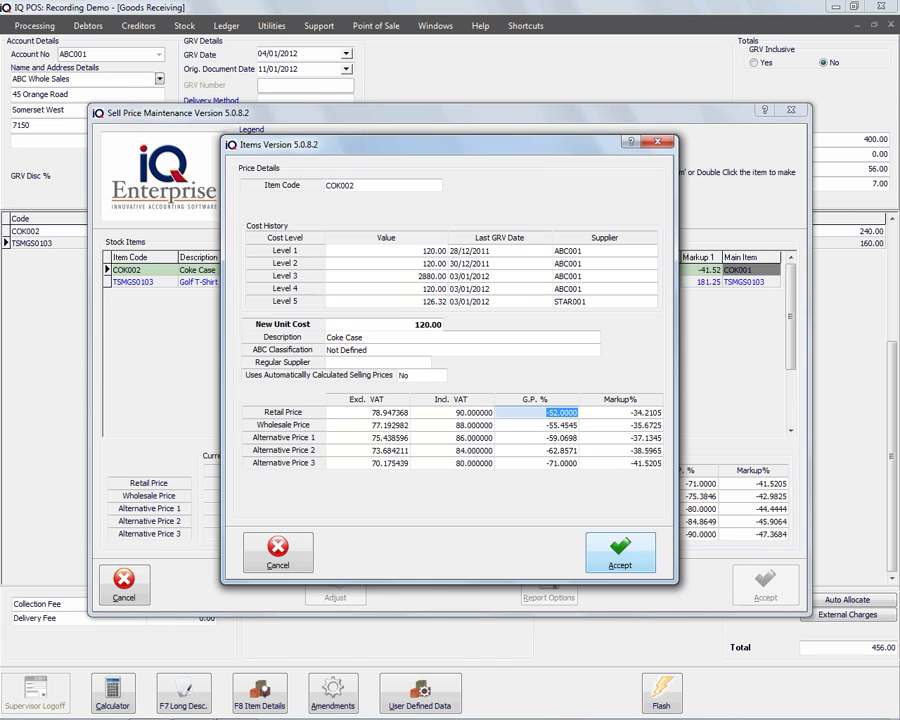
pyautogui.hotkey('alt', 'a')
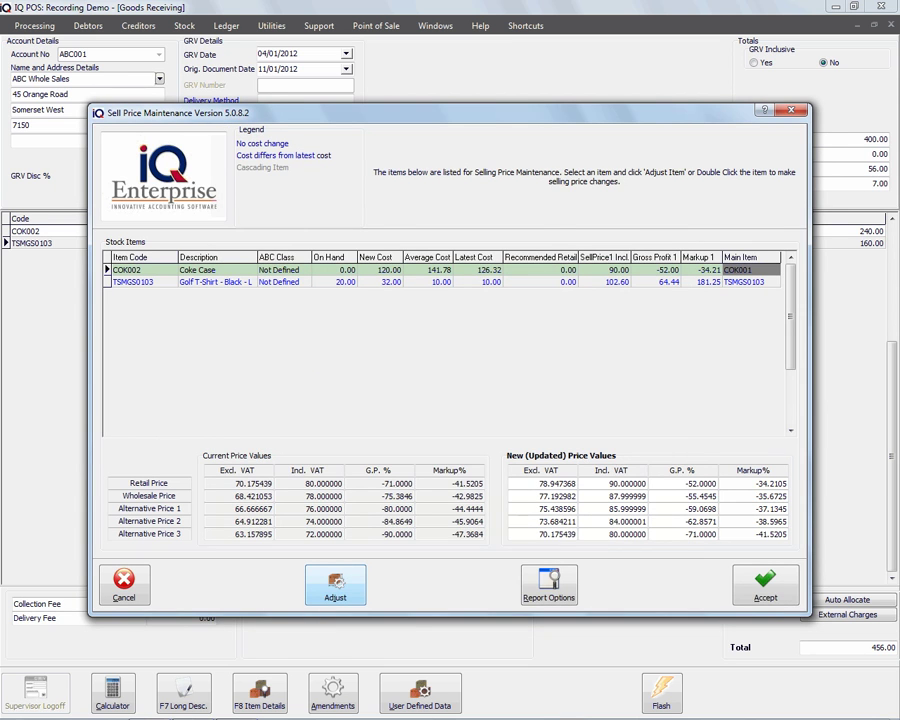
# - Set Coke Single Can (COK001) incl.-VAT prices to 14.50, 13, 12 and 11 and accept
pyautogui.press('Return')
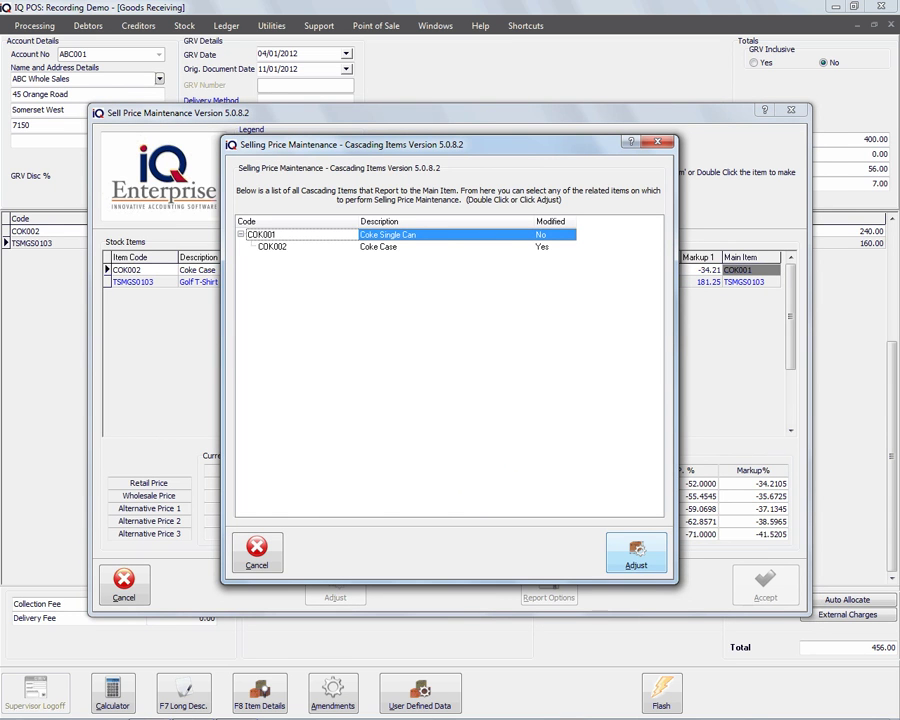
pyautogui.press('Return')
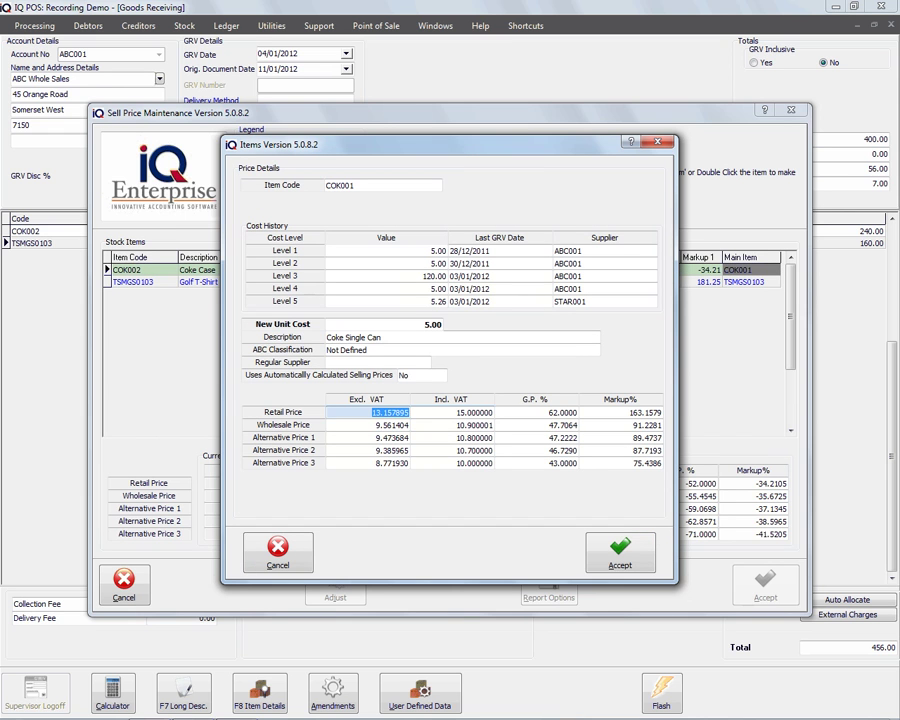
pyautogui.press('Tab')
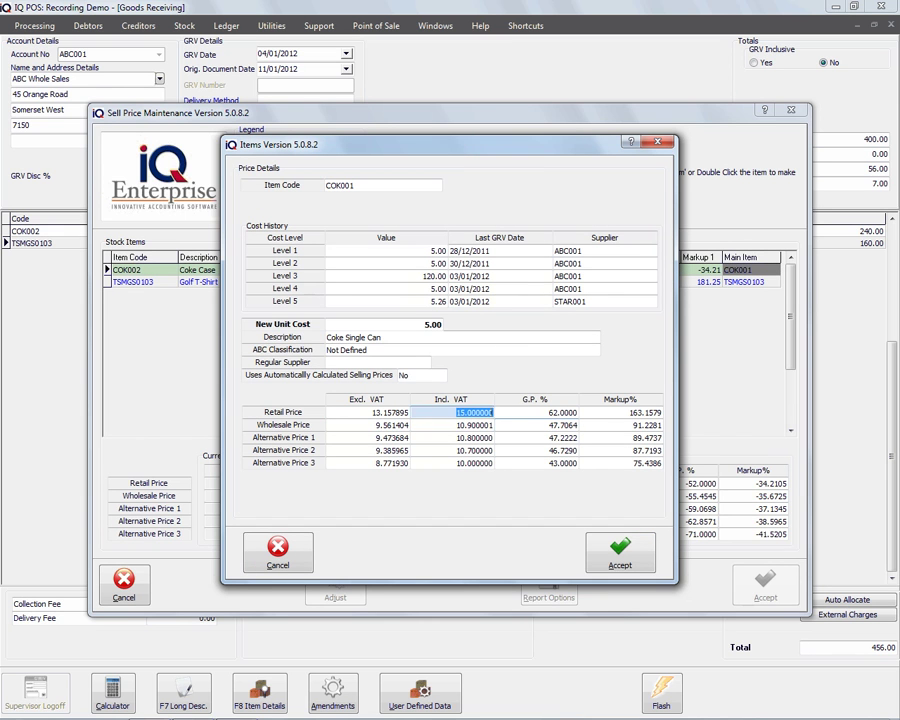
pyautogui.write('14.5')
pyautogui.press('Return')
pyautogui.write('13')
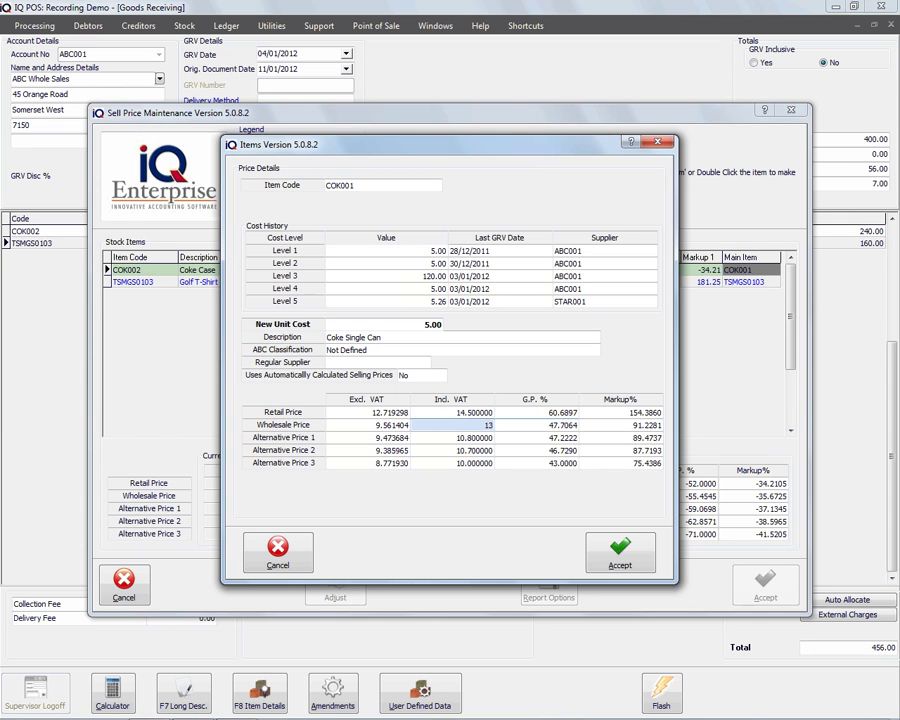
pyautogui.press('Return')
pyautogui.write('12')
pyautogui.press('Return')
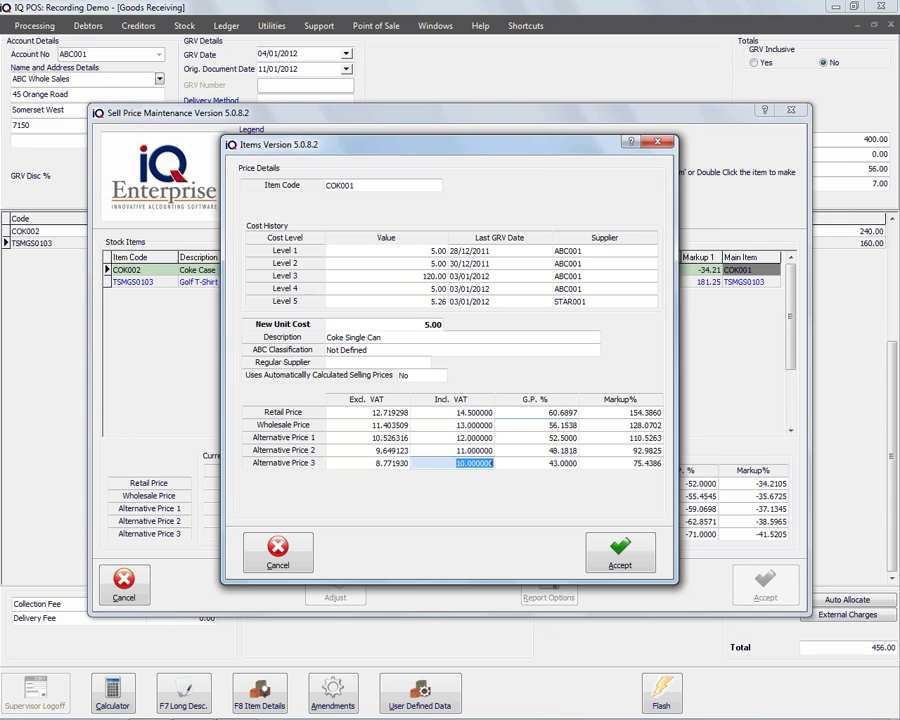
pyautogui.write('11')
pyautogui.press('Return')
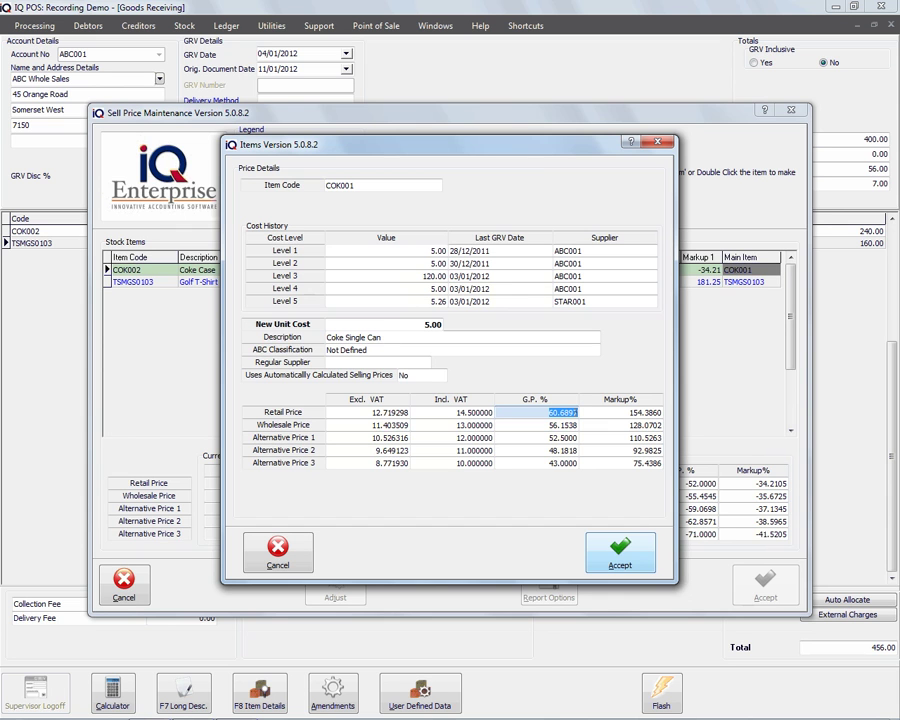
pyautogui.click(618, 552)
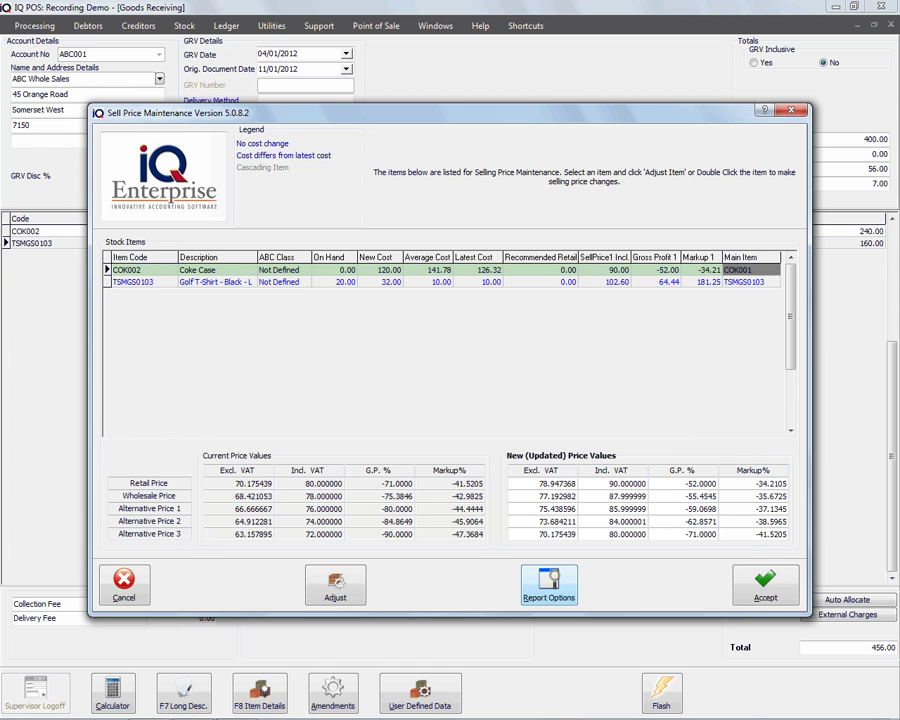
# - Preview the sell-price change report, accept the changes, then close the GRV ABC154 preview
pyautogui.click(549, 582)
pyautogui.click(551, 631)
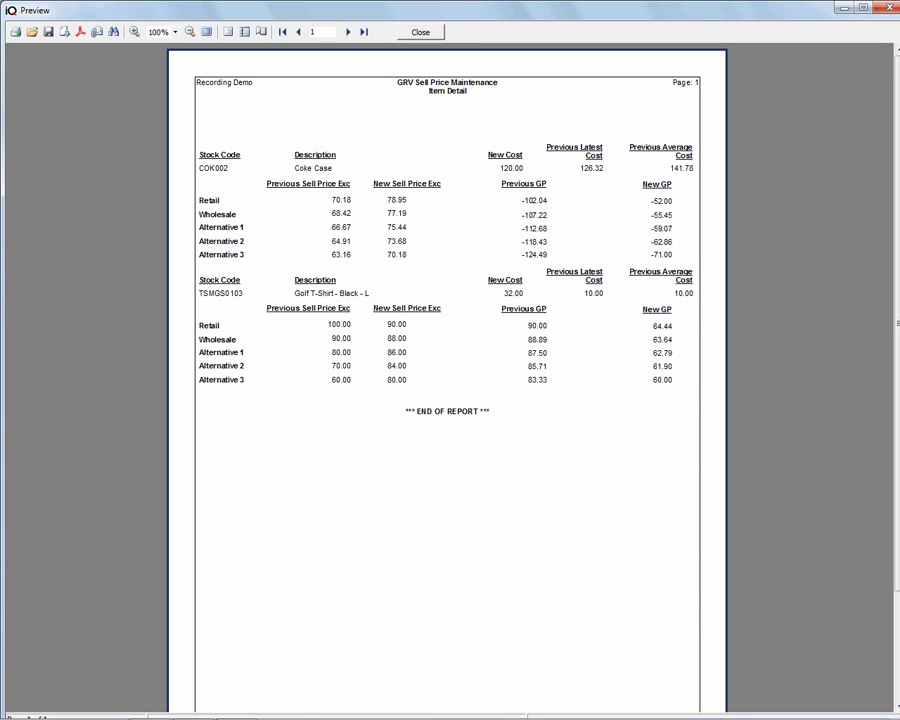
pyautogui.press('Escape')
pyautogui.press('Return')
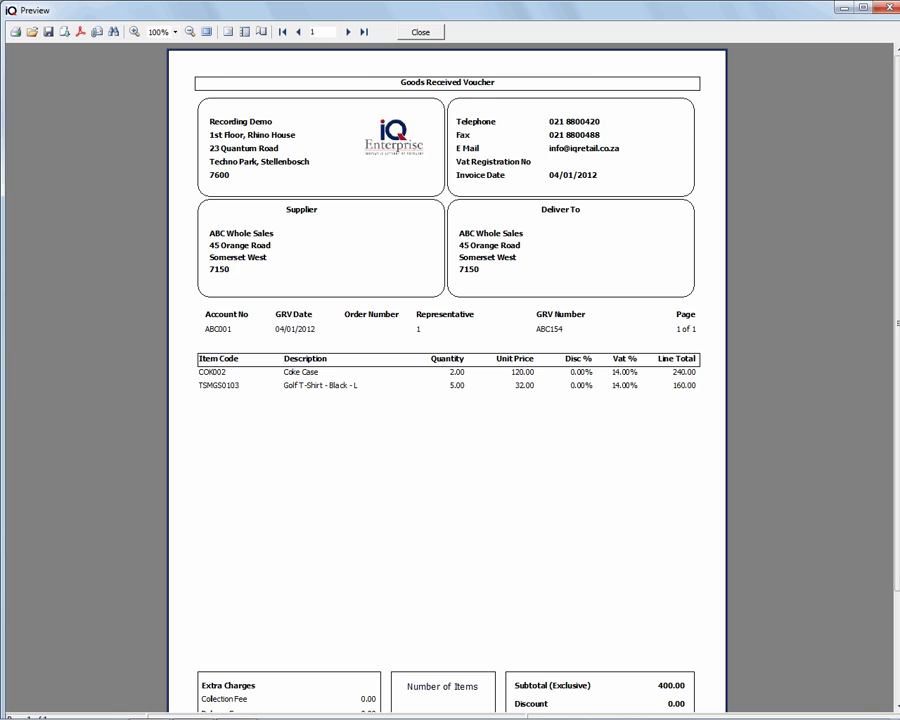
pyautogui.press('Escape')
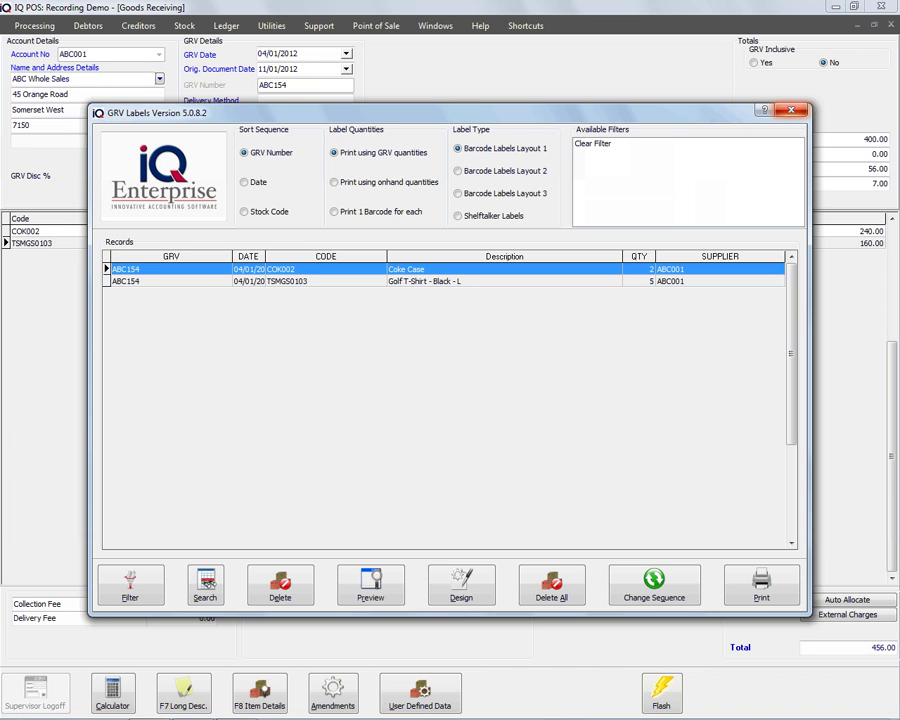
# - Close the GRV Labels list to return to an empty Goods Receiving form
pyautogui.press('Escape')
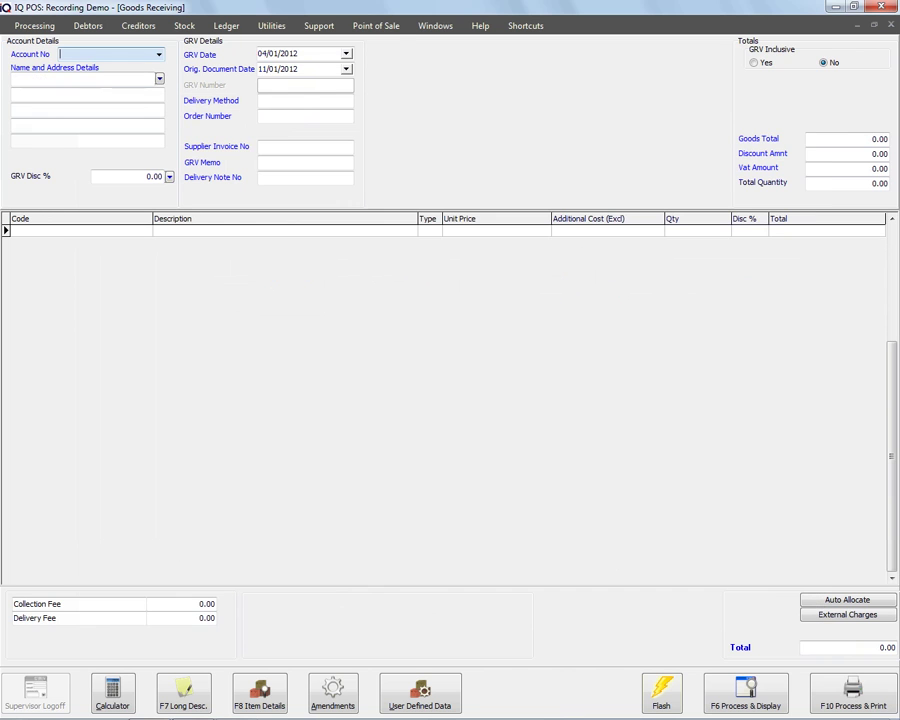